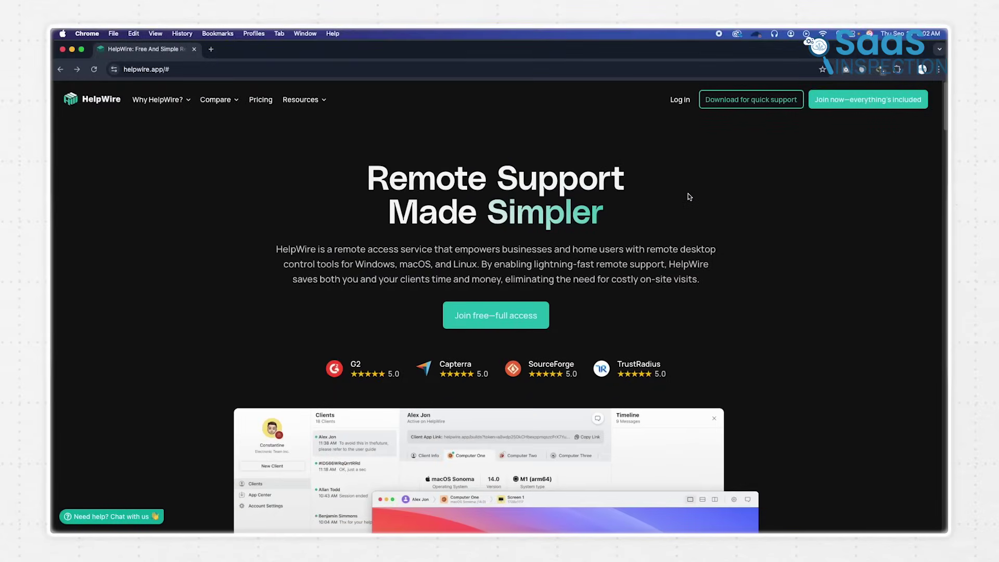
# Step: Download the Quick Connect app, then sign up for a HelpWire account and save the profile
pyautogui.click(734, 104)
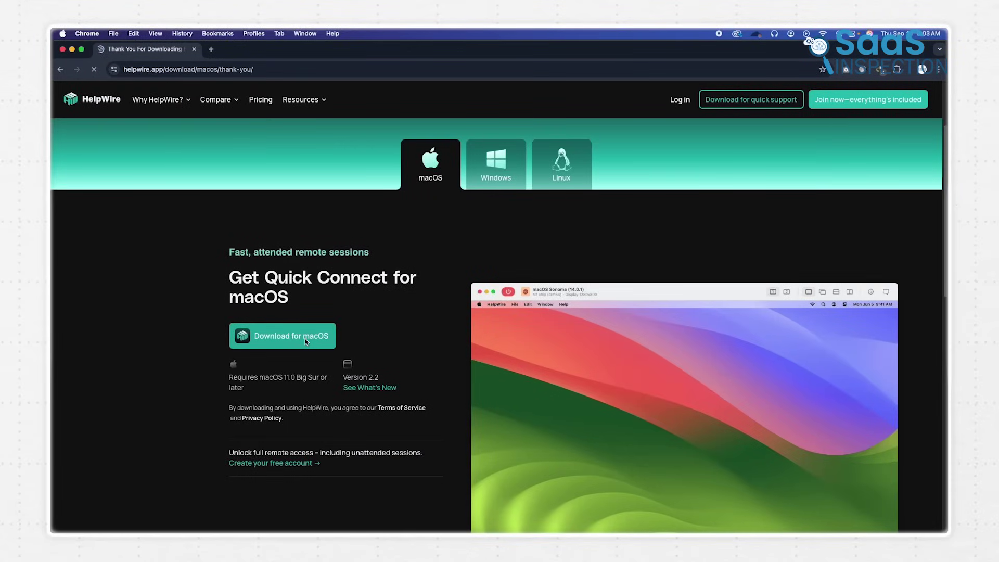
pyautogui.scroll(-3, 502, 348)
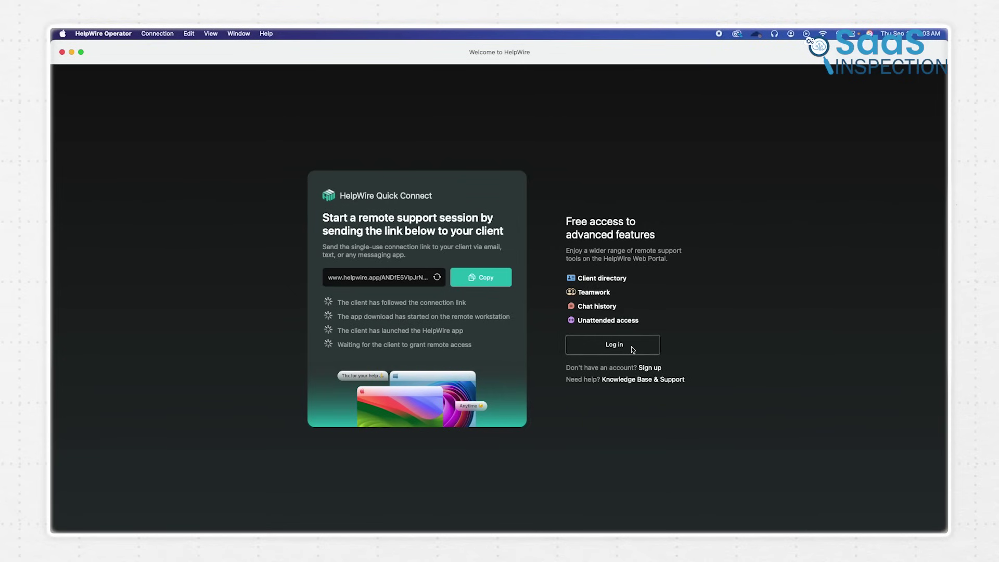
pyautogui.click(632, 350)
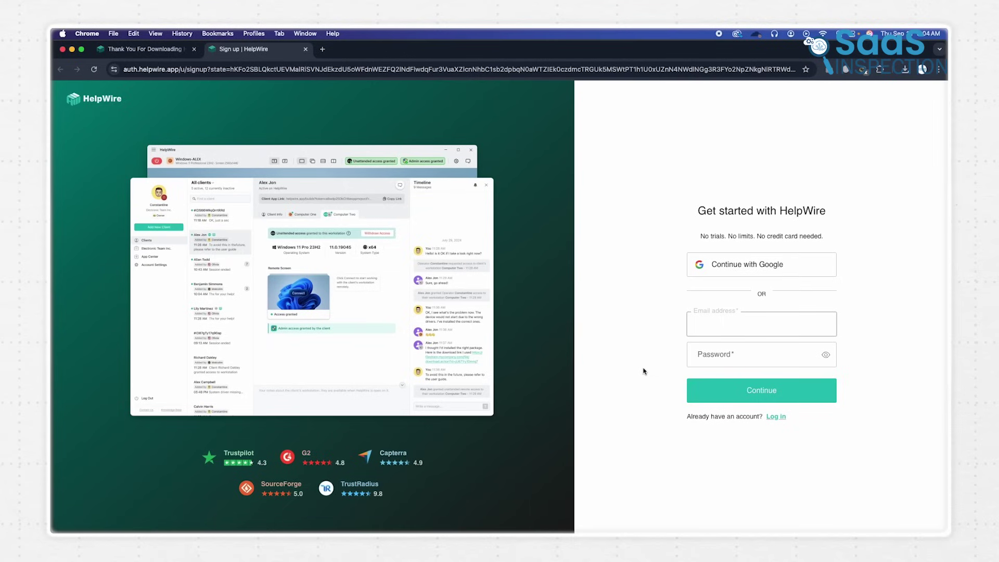
pyautogui.click(791, 264)
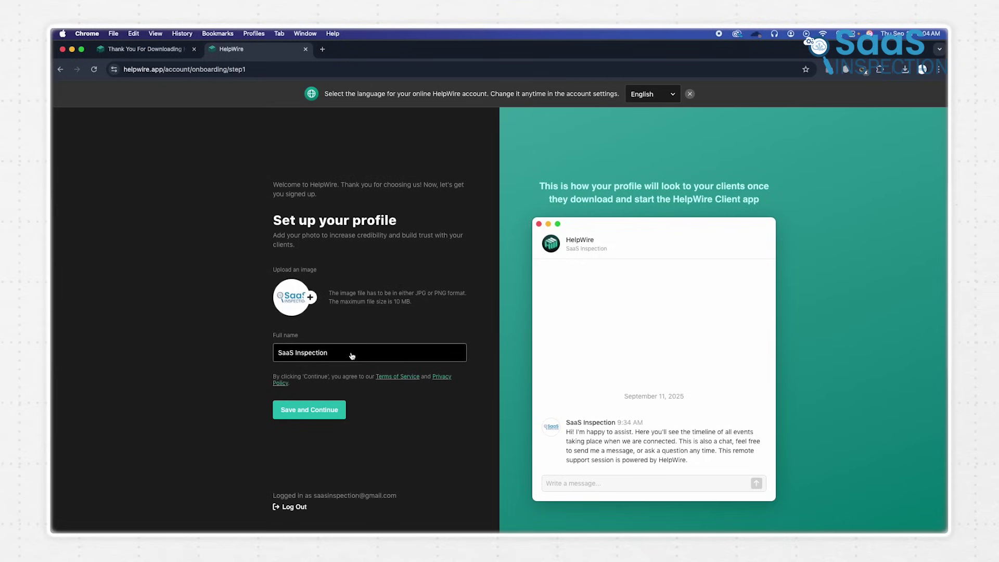
pyautogui.click(333, 409)
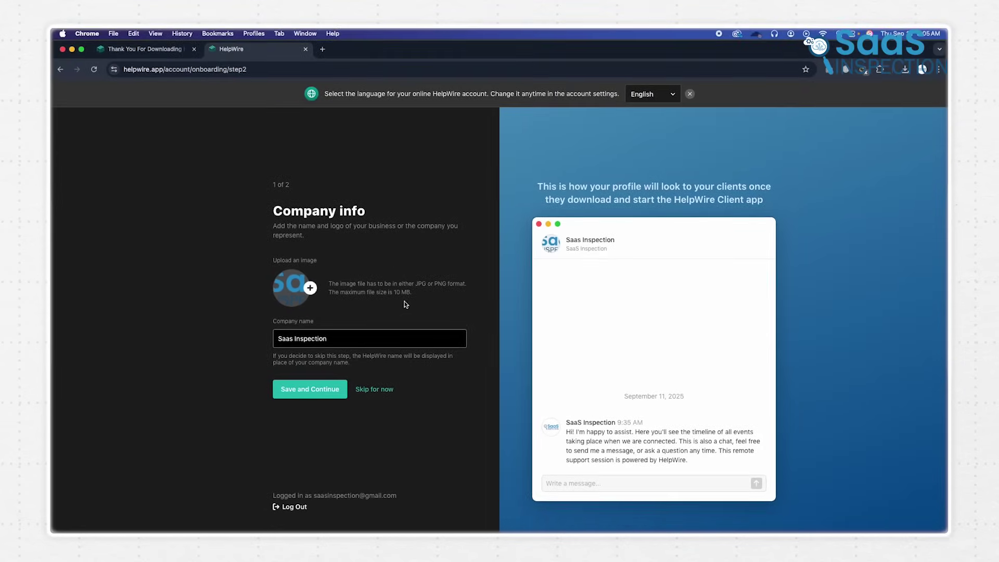
pyautogui.click(323, 389)
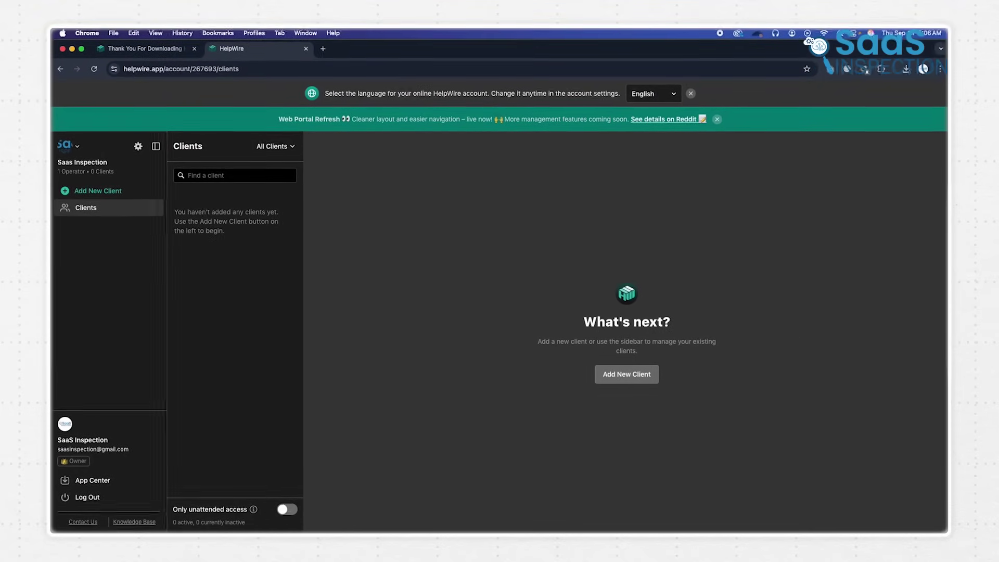
pyautogui.click(125, 479)
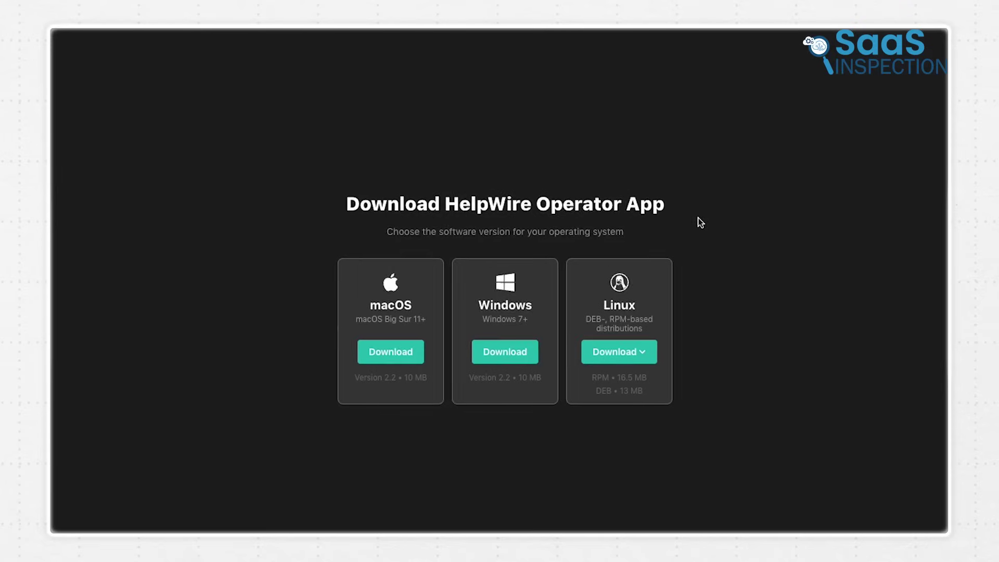
pyautogui.moveTo(678, 220); pyautogui.dragTo(461, 219)
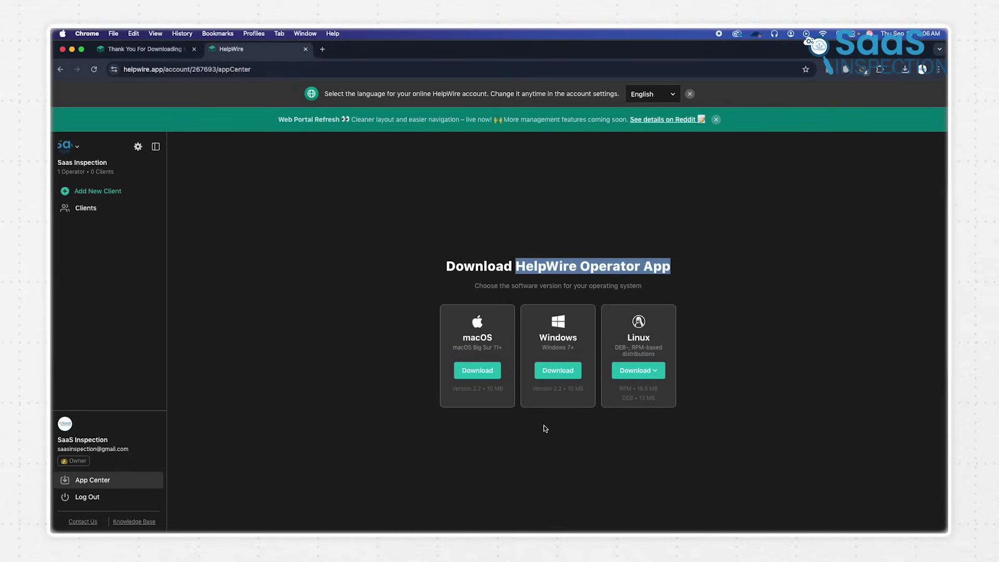
pyautogui.click(545, 428)
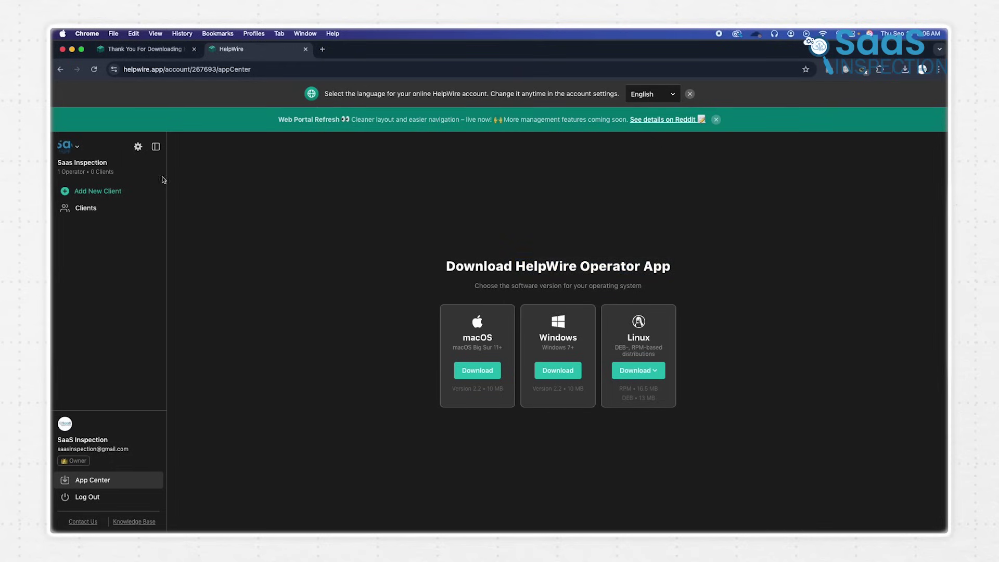
pyautogui.click(60, 70)
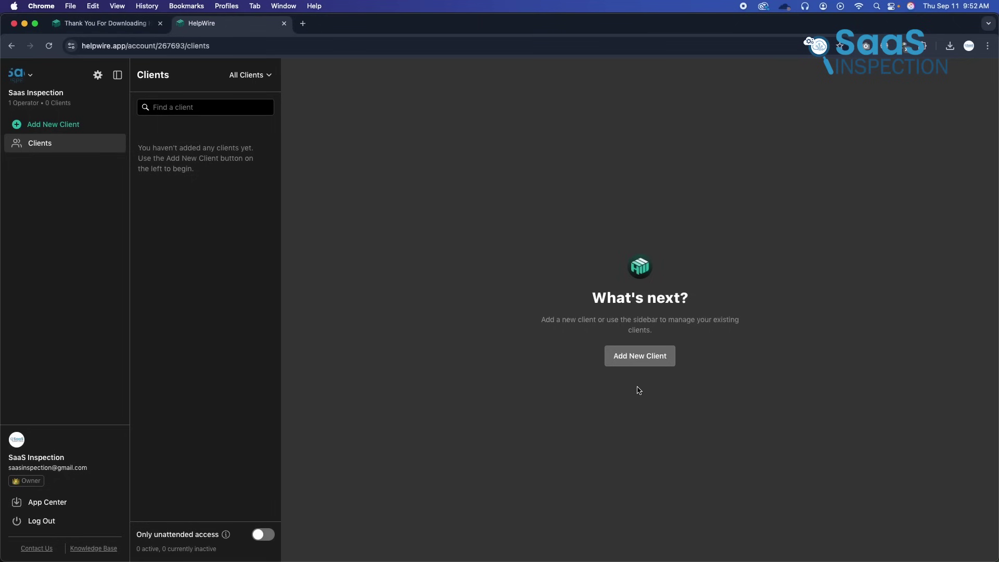
# Step: Add a new client, rename it with the client's name in Client Info, and dismiss the link-sharing tip
pyautogui.click(637, 366)
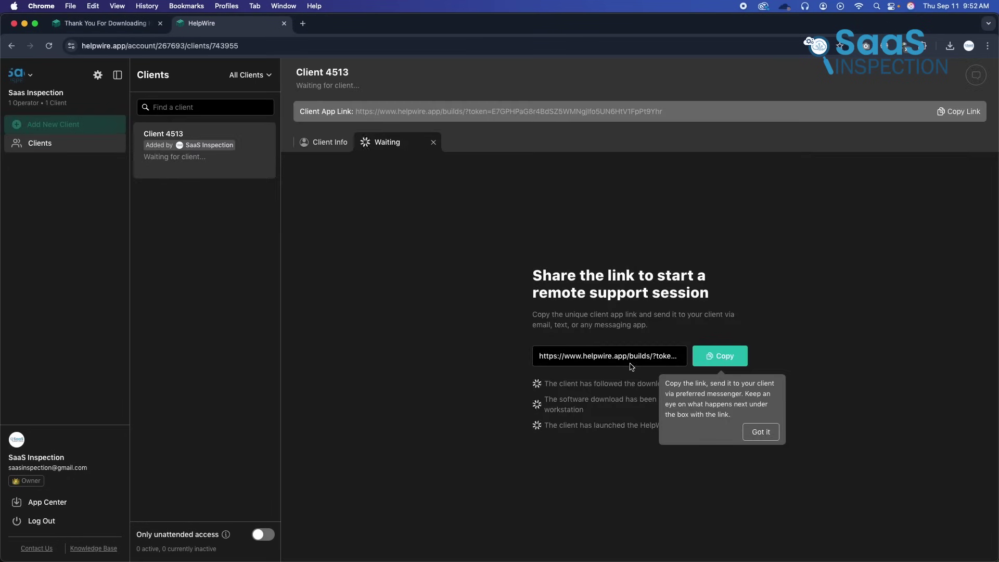
pyautogui.click(326, 148)
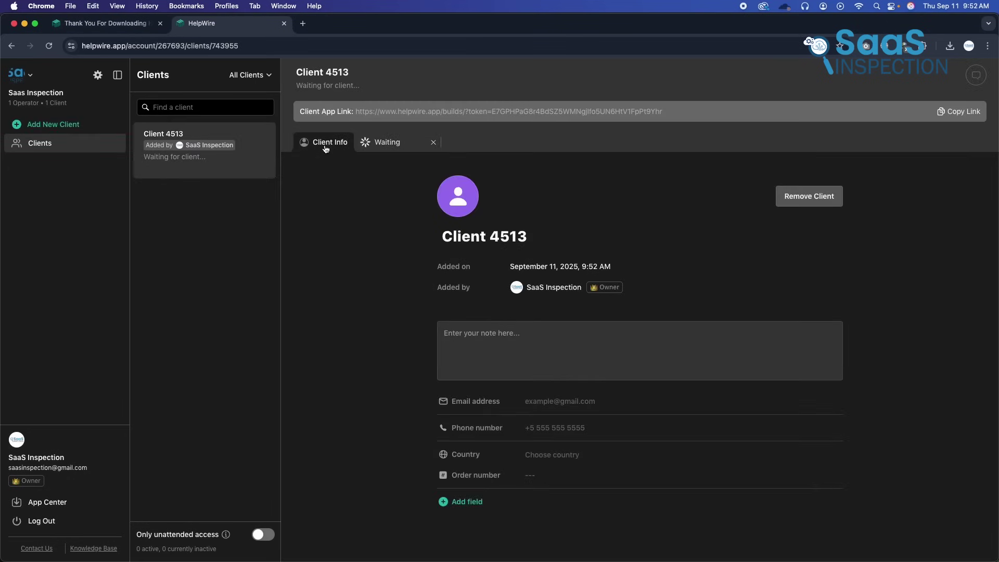
pyautogui.click(484, 236)
pyautogui.write('Steve')
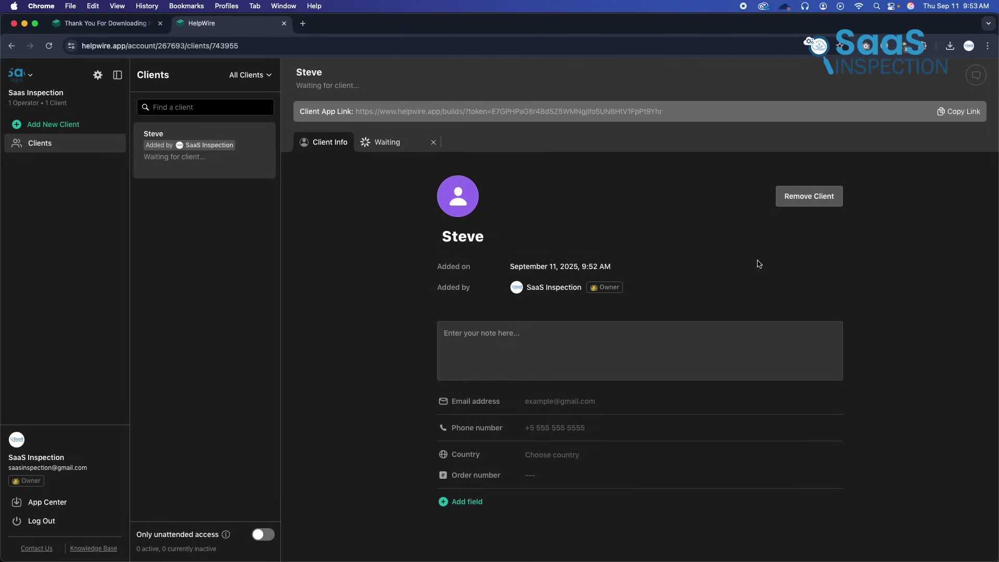
pyautogui.click(406, 151)
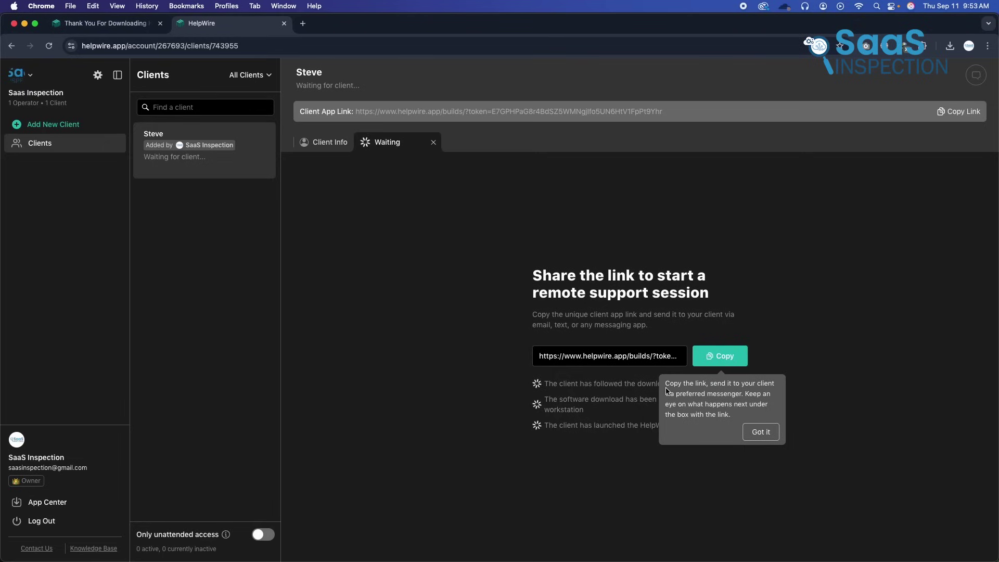
pyautogui.click(760, 432)
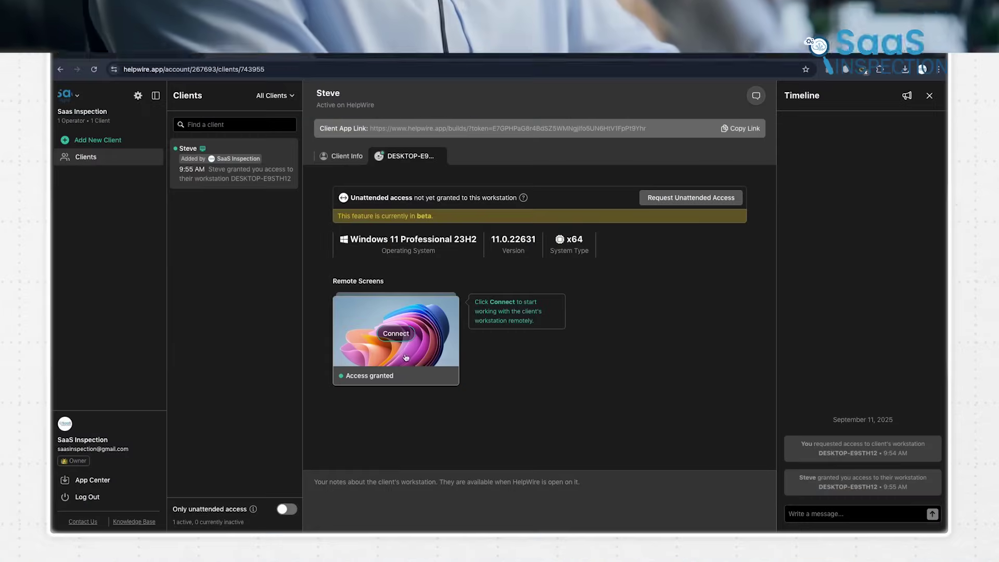
# Step: Connect to the client's workstation, dismissing the file-exchange tip and hiding the client's chat window
pyautogui.click(399, 334)
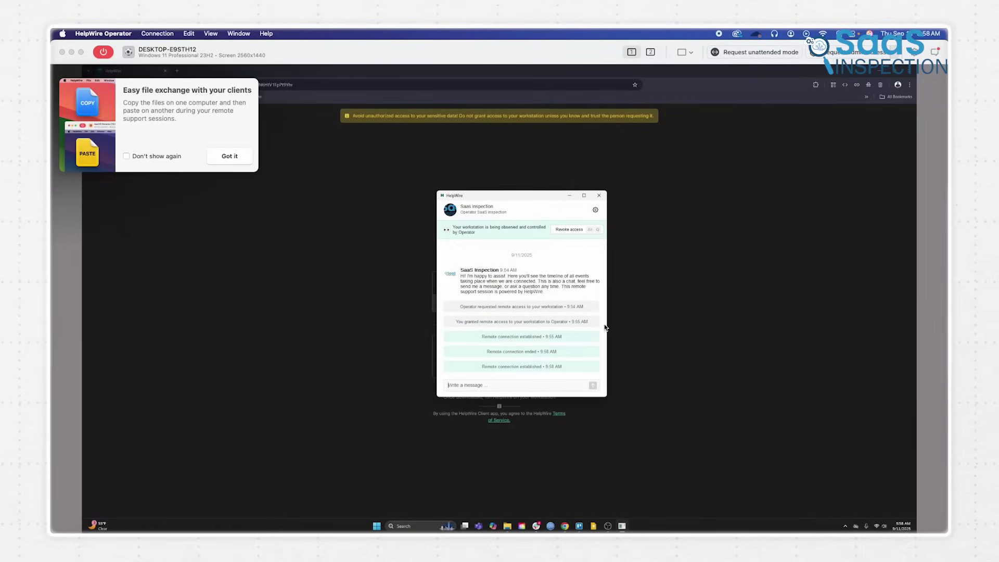
pyautogui.click(622, 526)
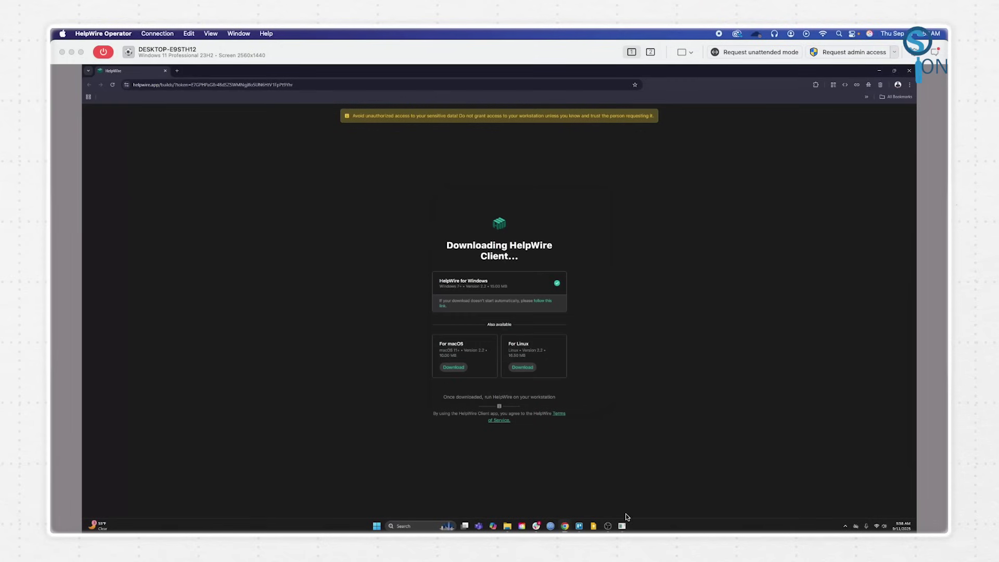
pyautogui.click(622, 526)
pyautogui.click(569, 195)
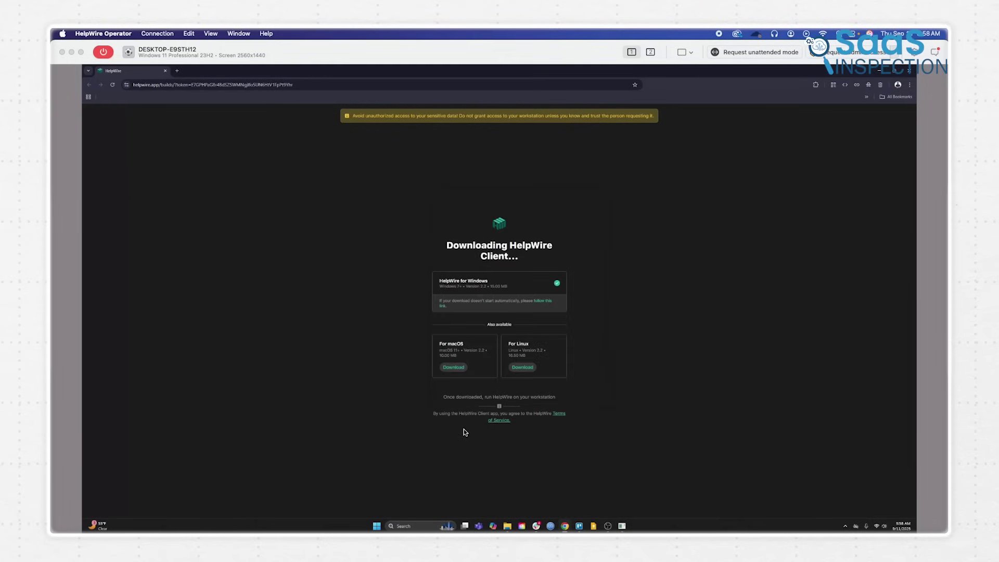
# Step: Open Settings > System on the remote PC and reply 'no problem' in the session chat
pyautogui.click(377, 526)
pyautogui.click(582, 336)
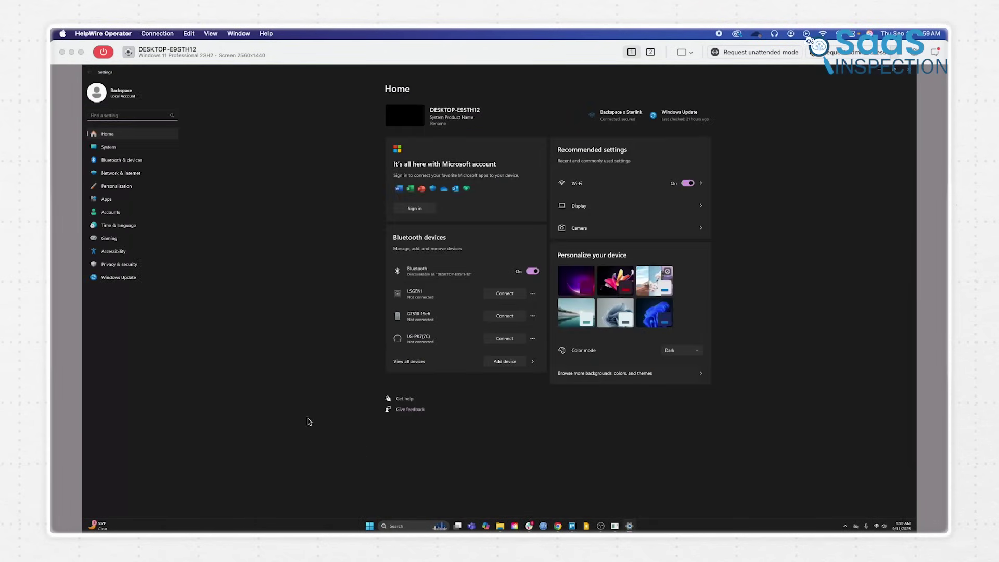
pyautogui.click(110, 149)
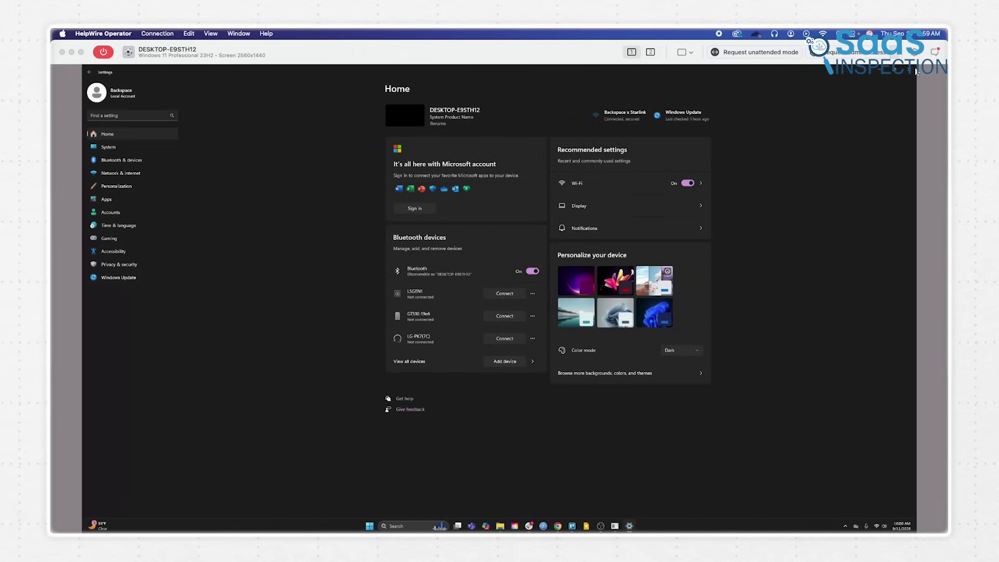
pyautogui.click(934, 52)
pyautogui.write('no pro')
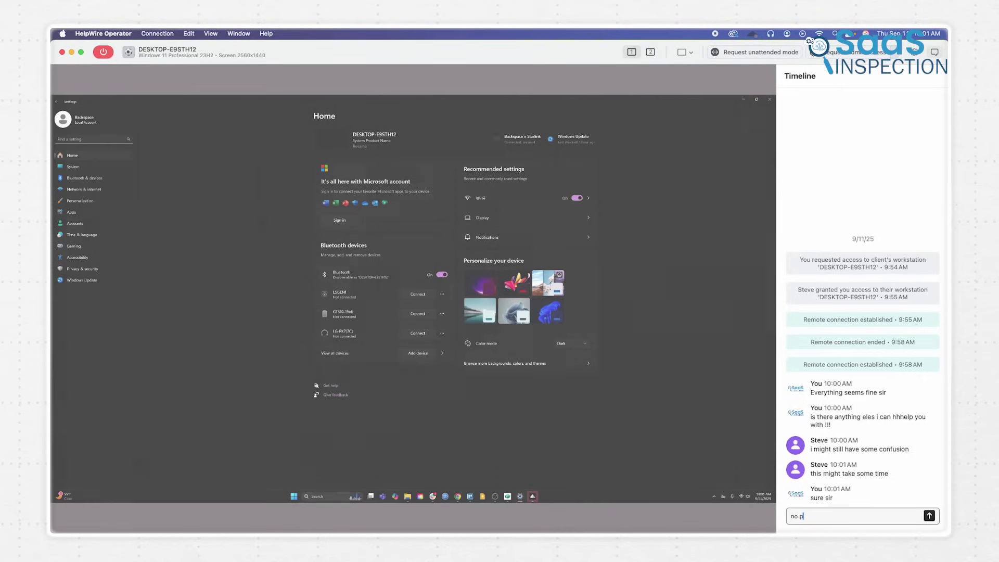
pyautogui.write('ble')
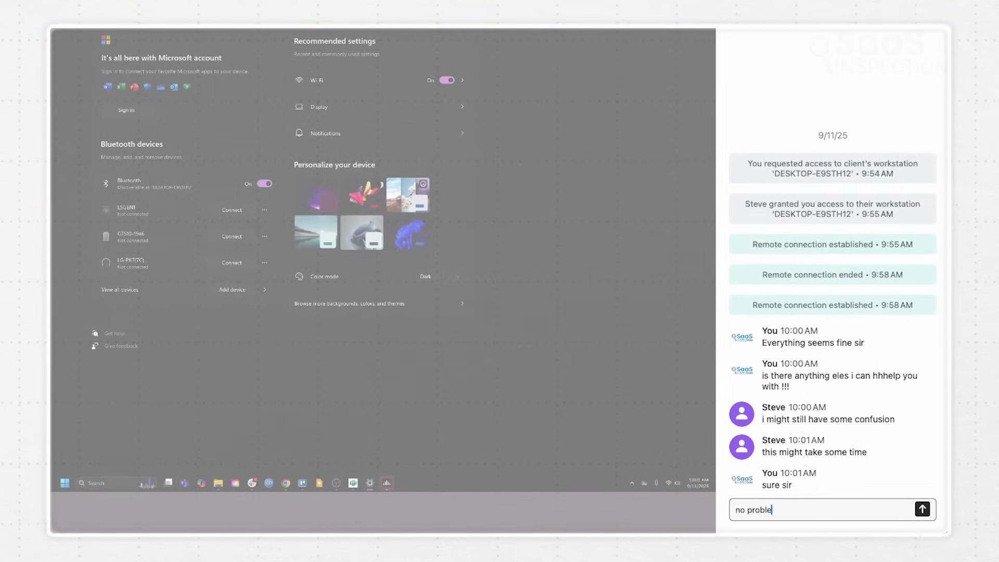
pyautogui.write('m')
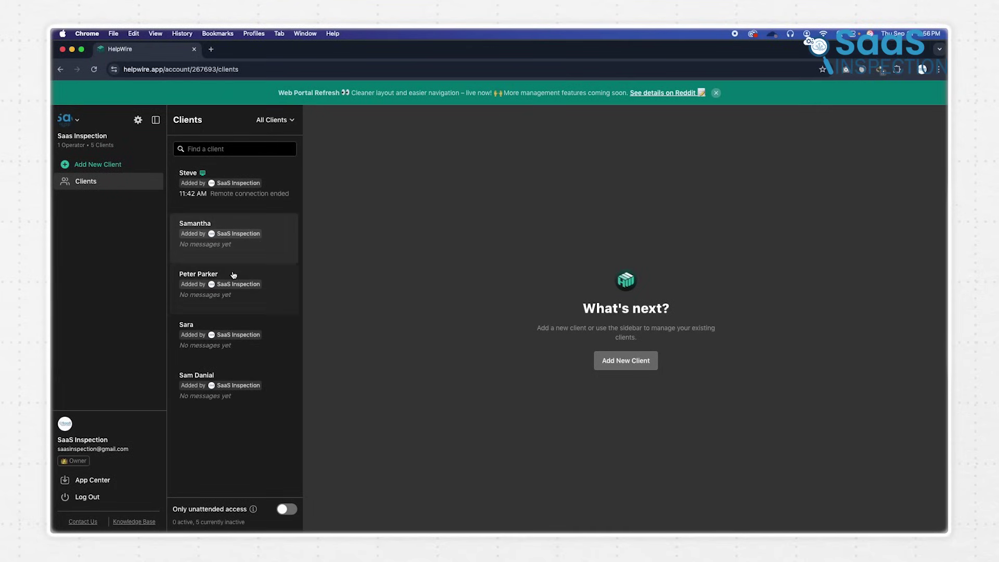
# Step: Copy the last client's app link, then run the downloaded HelpWire client and allow it through the firewall
pyautogui.click(231, 375)
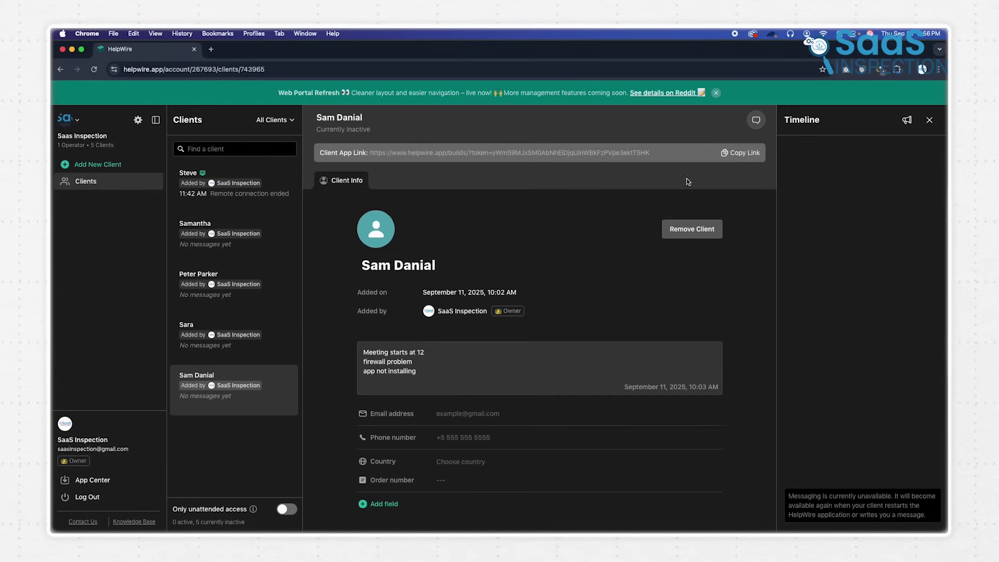
pyautogui.click(729, 155)
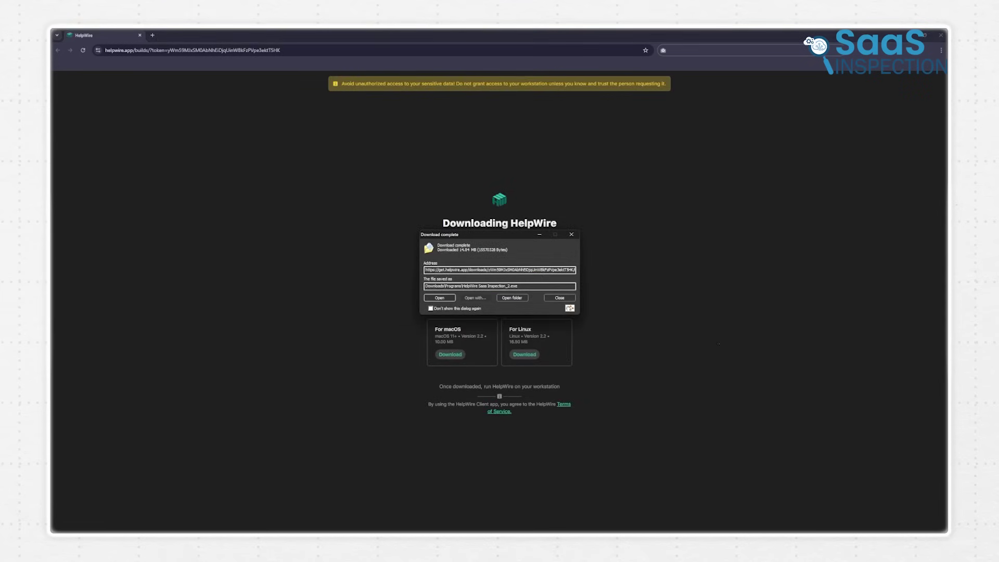
pyautogui.click(447, 299)
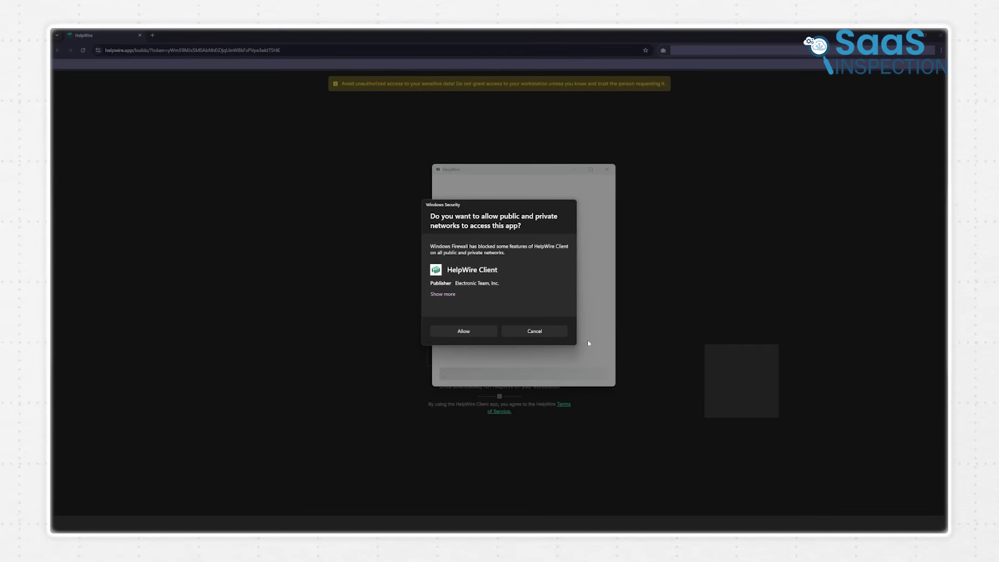
pyautogui.click(481, 334)
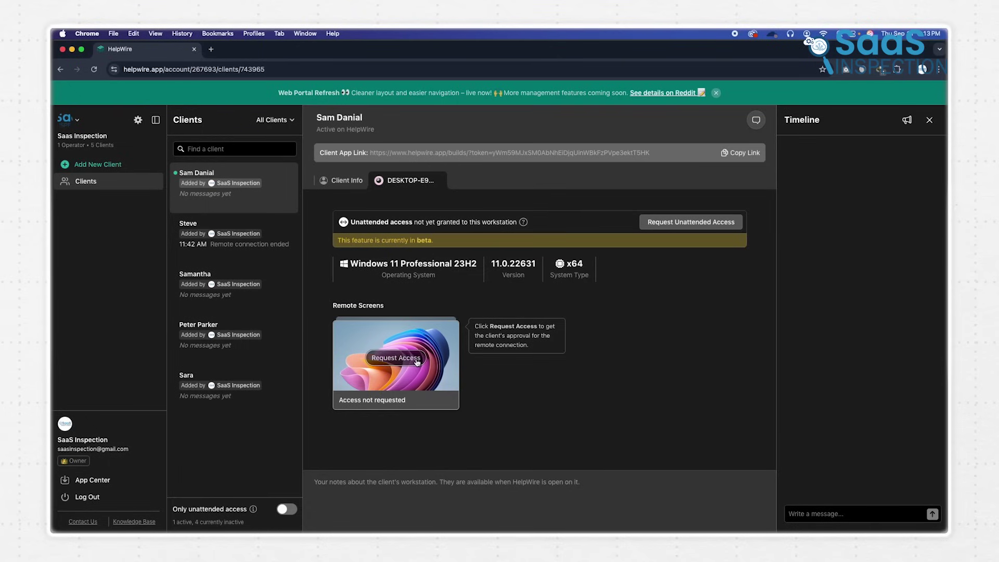
# Step: Request remote access, grant it in the client app, and start connecting to the client's screen
pyautogui.click(417, 362)
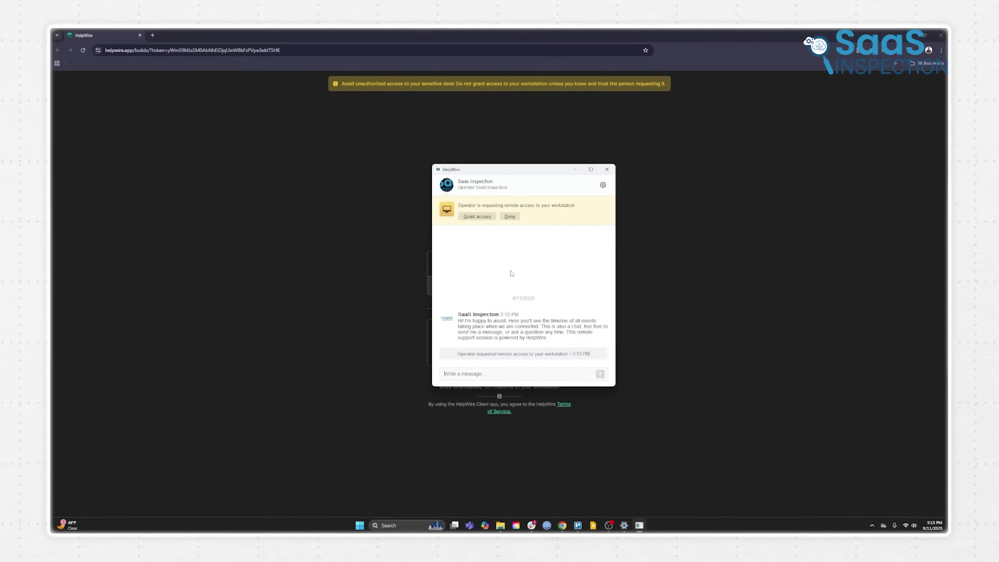
pyautogui.click(488, 218)
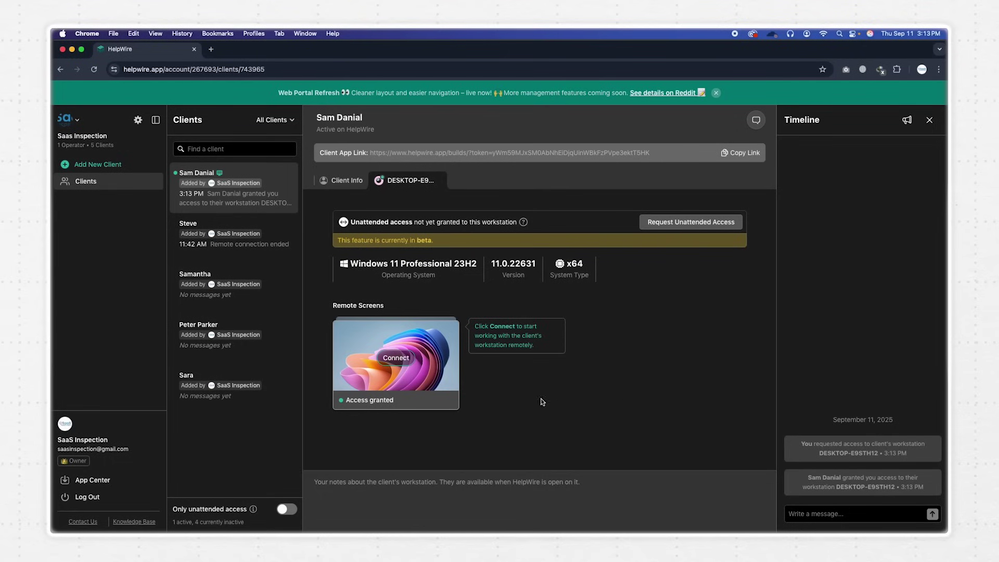
pyautogui.click(395, 358)
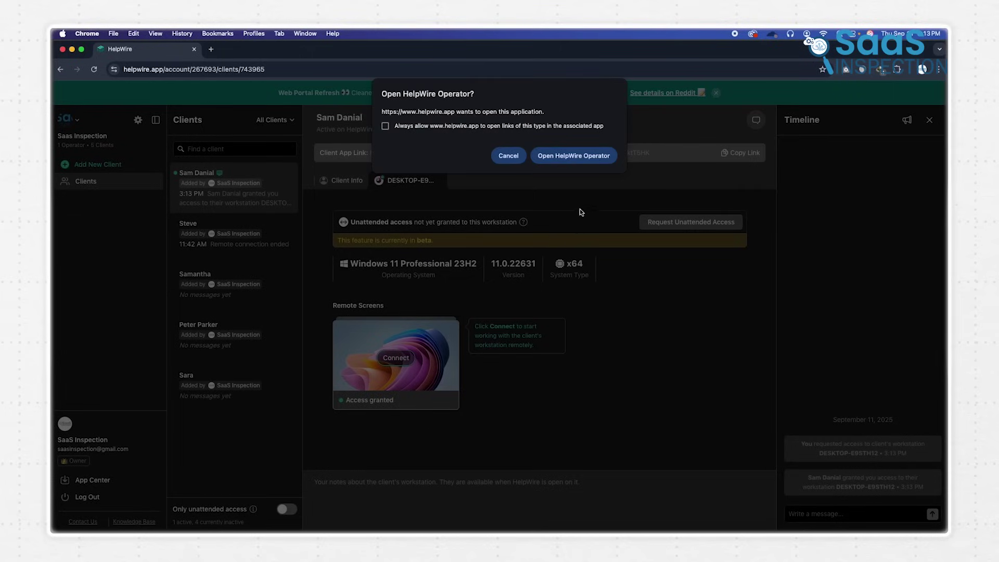
# Step: Launch HelpWire Operator and open the remote PC's Temp folder through the Run dialog
pyautogui.click(580, 158)
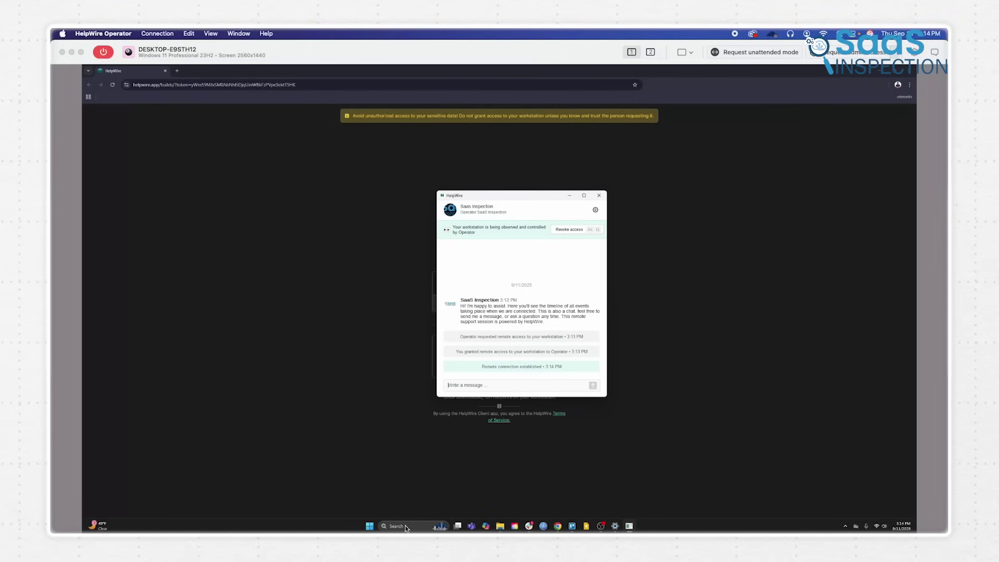
pyautogui.click(396, 526)
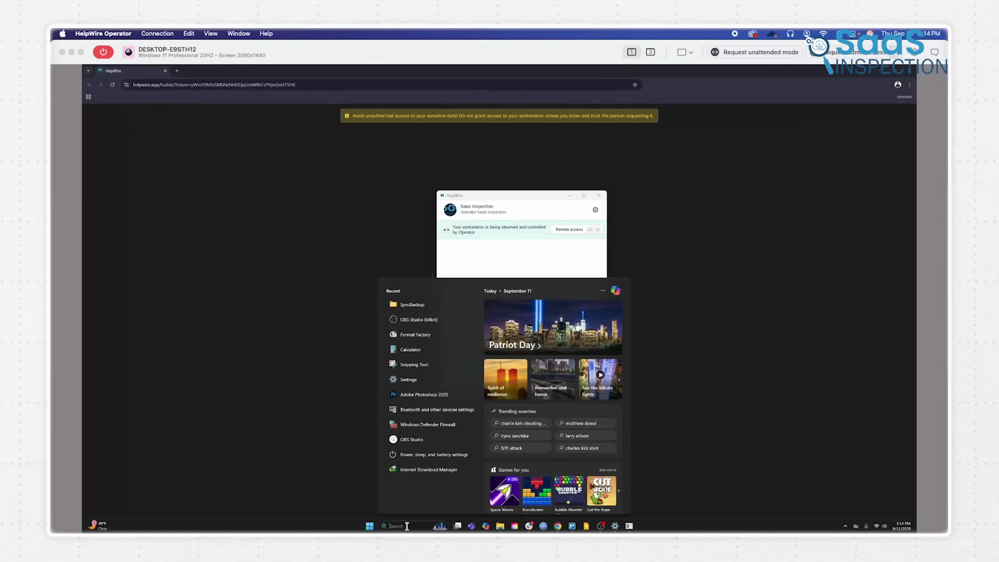
pyautogui.write('run')
pyautogui.press('Return')
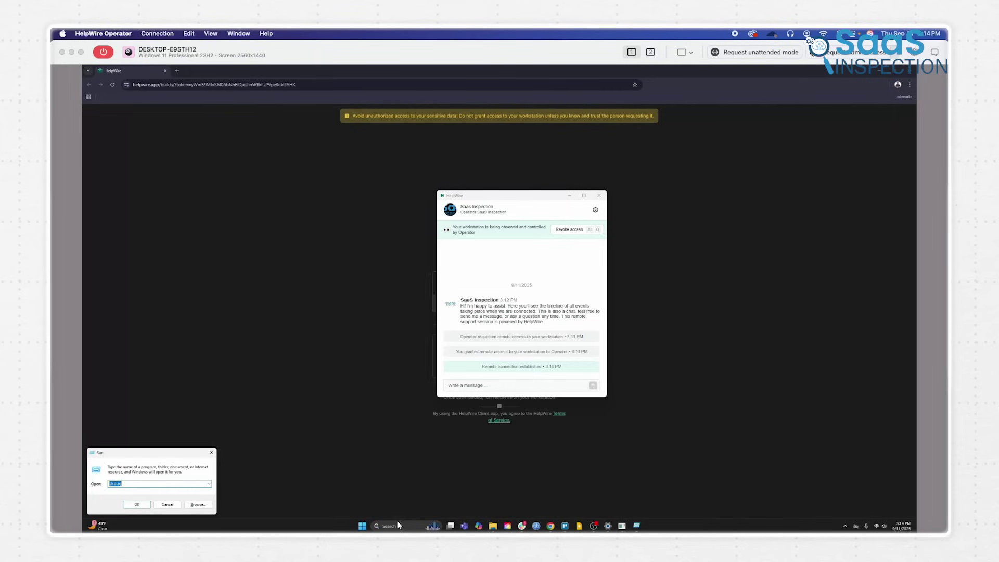
pyautogui.click(209, 485)
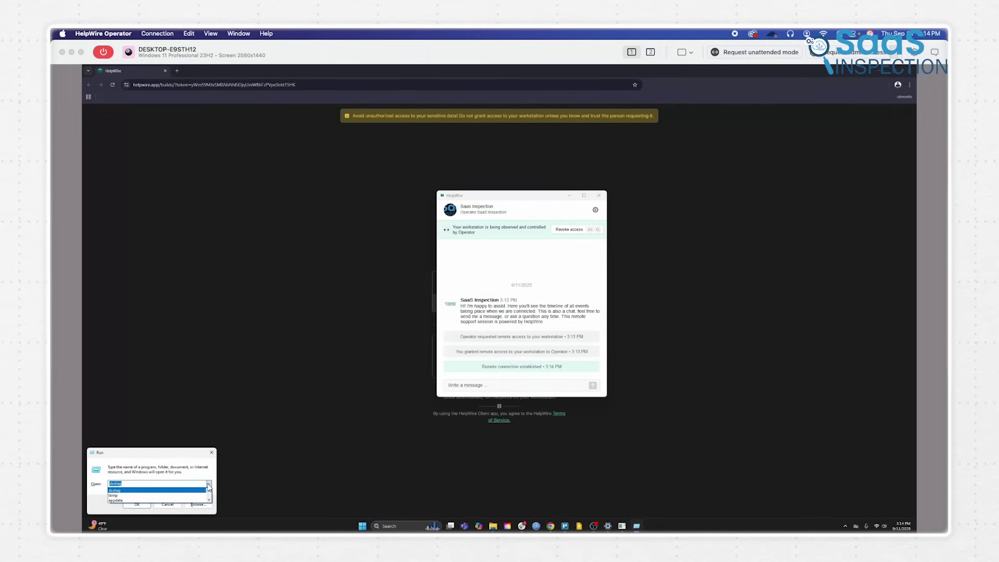
pyautogui.click(194, 495)
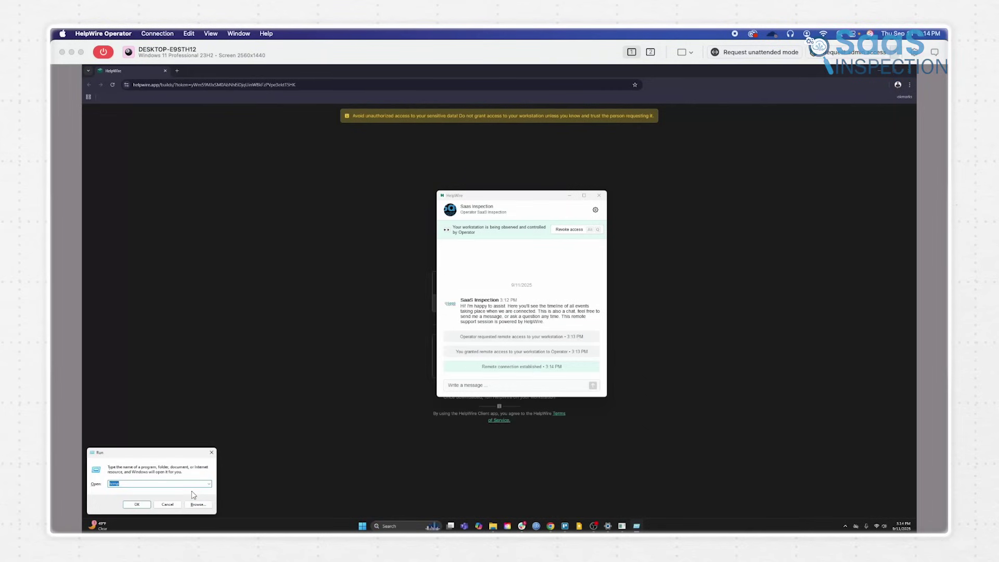
pyautogui.click(130, 503)
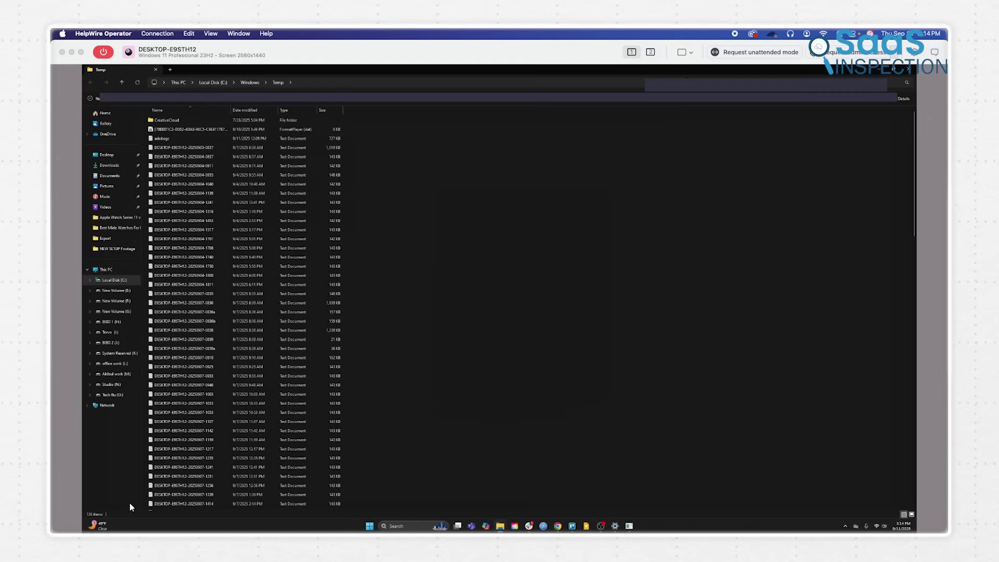
# Step: Delete all files in the Temp folder, skipping the locked items
pyautogui.hotkey('ctrl', 'a')
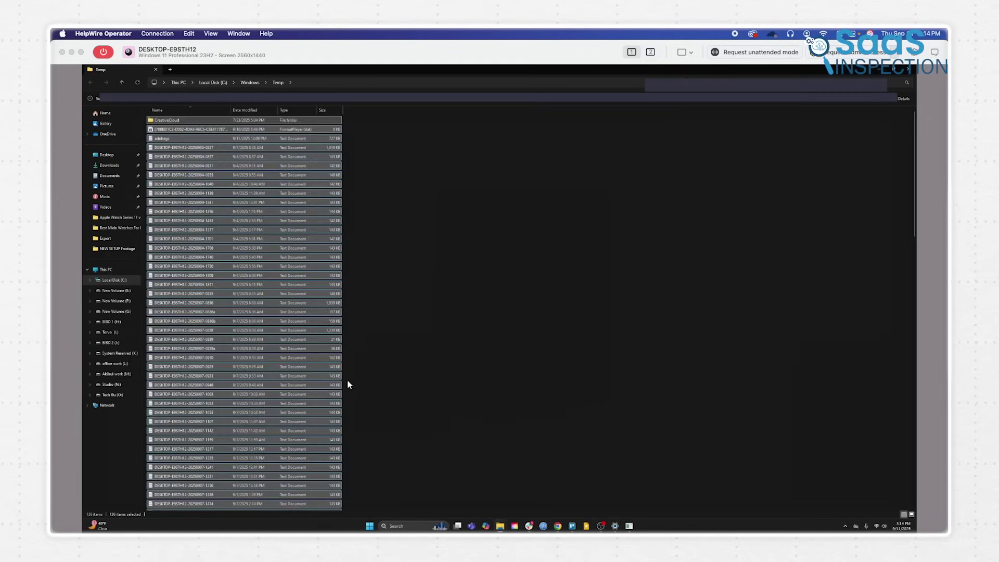
pyautogui.rightClick(331, 359)
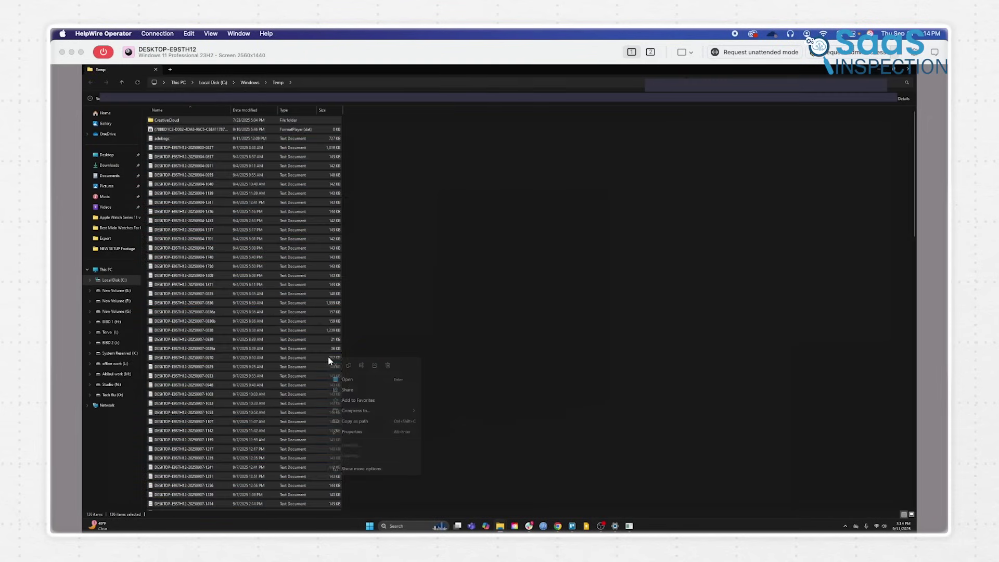
pyautogui.click(385, 364)
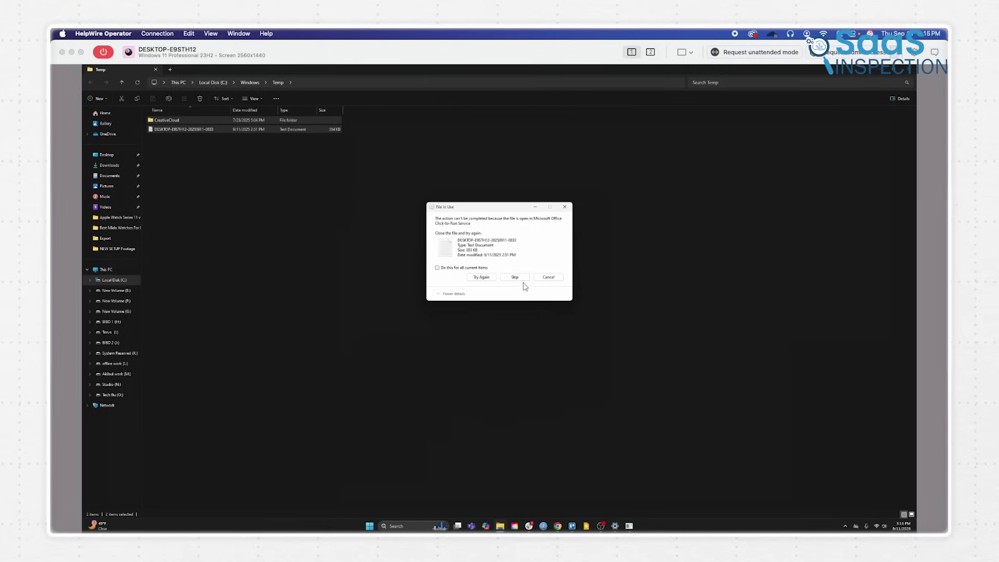
pyautogui.click(520, 277)
pyautogui.click(520, 277)
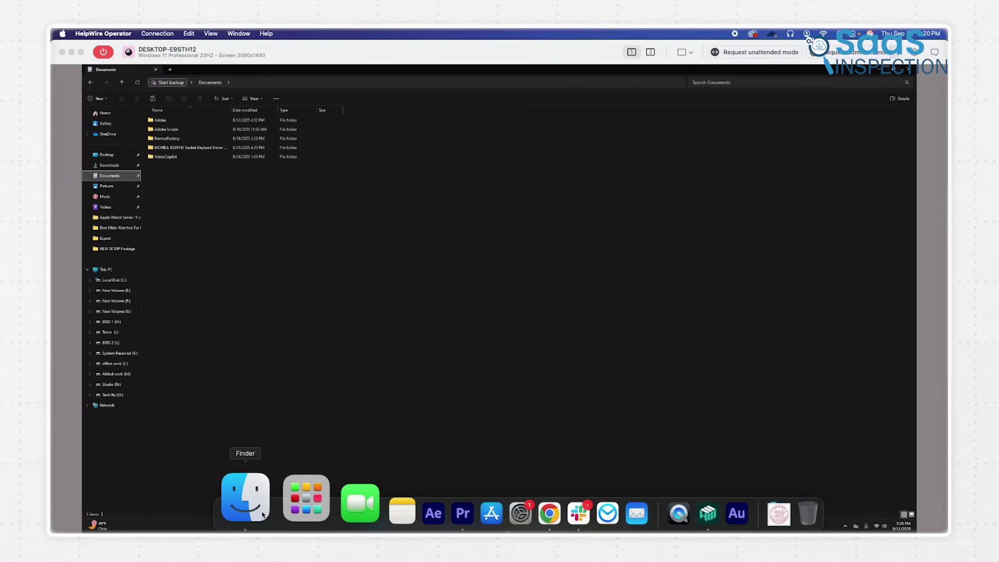
# Step: Copy the Helpwire Info and assets folder from Finder into the remote Documents folder
pyautogui.click(241, 499)
pyautogui.moveTo(635, 156); pyautogui.dragTo(395, 210)
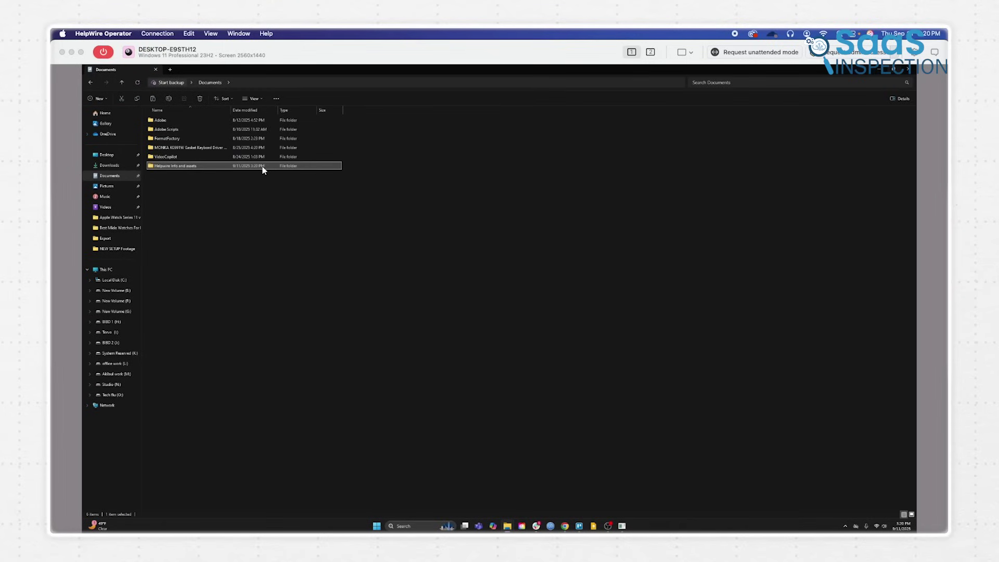
pyautogui.click(267, 203)
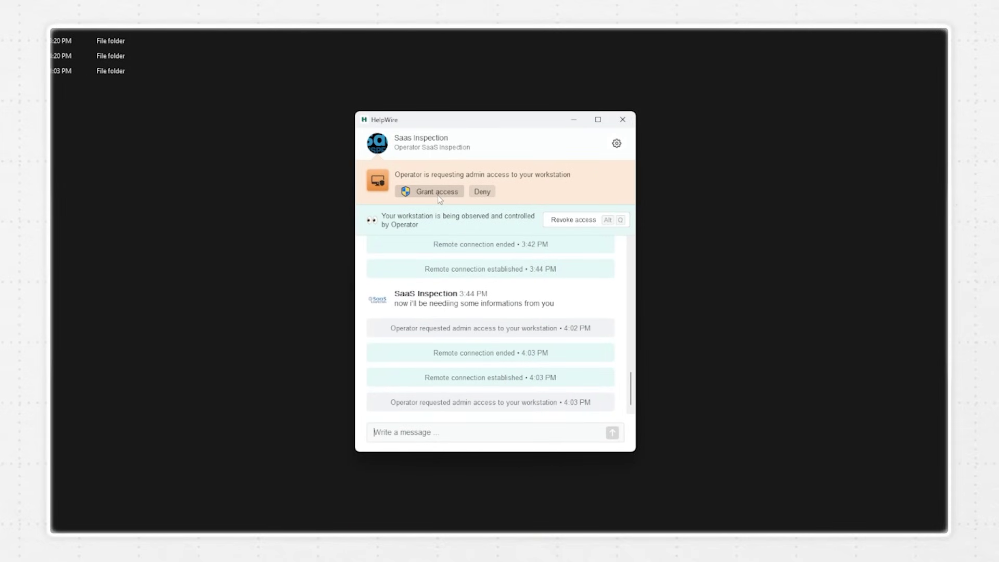
# Step: Grant the operator admin access and view the session's chat and connection-event timeline
pyautogui.click(436, 192)
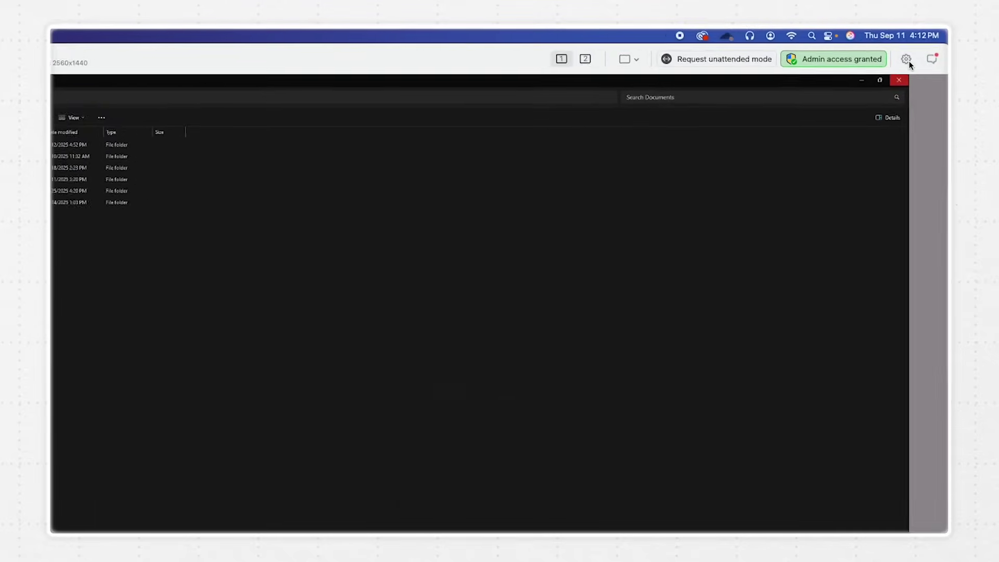
pyautogui.click(908, 49)
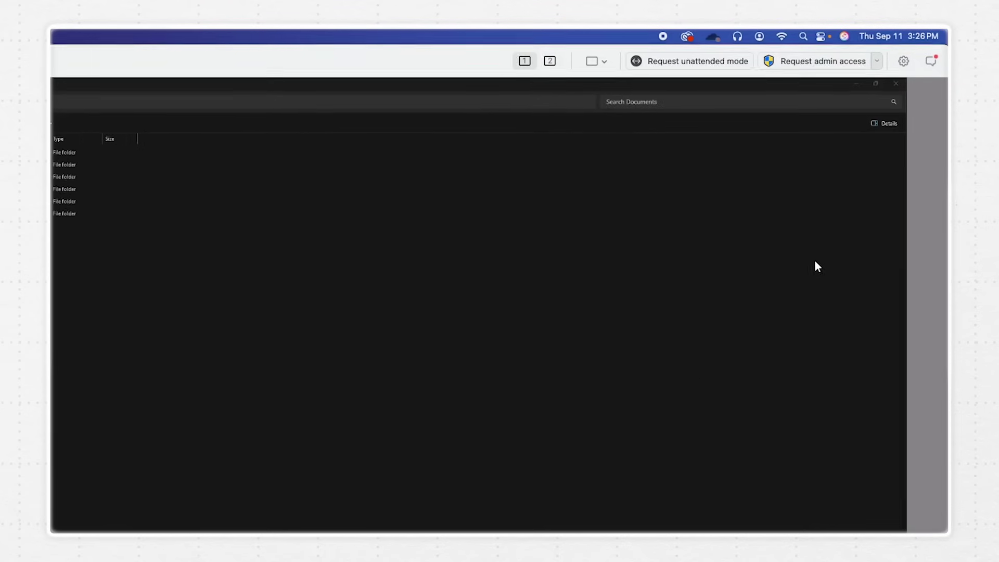
pyautogui.click(934, 55)
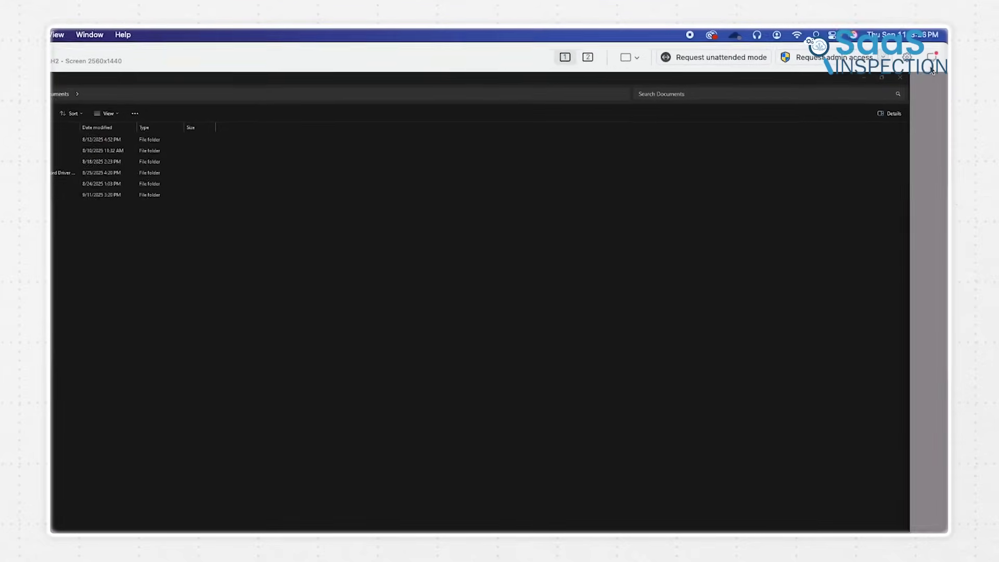
pyautogui.click(932, 70)
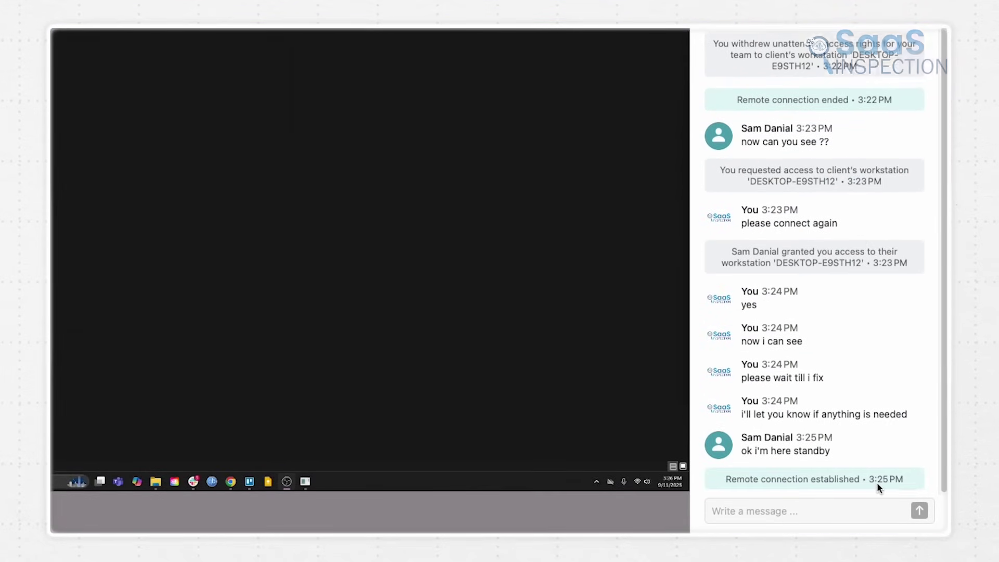
pyautogui.scroll(3, 893, 486)
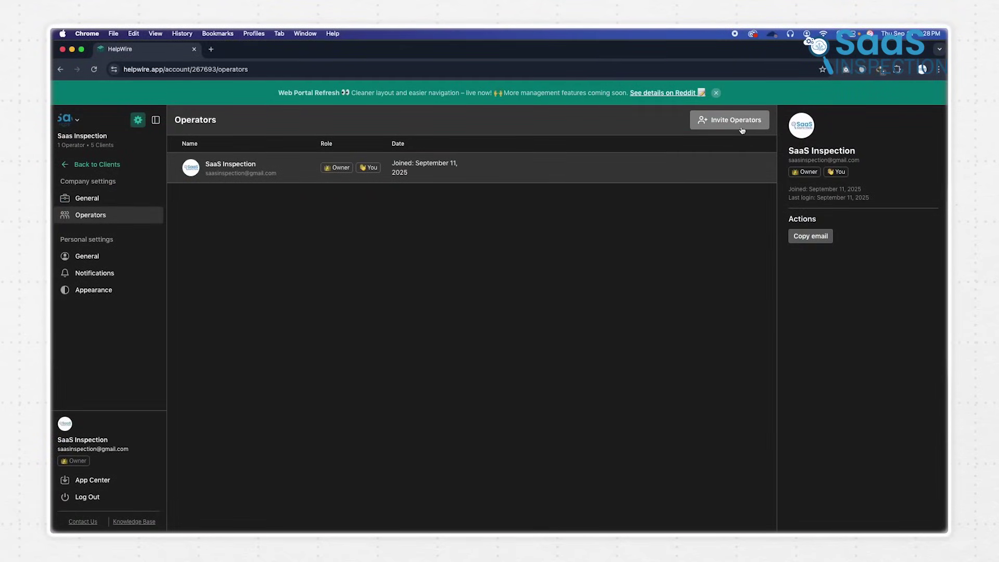
# Step: Bring up the Invite new Operators dialog from the Operators settings page
pyautogui.click(735, 120)
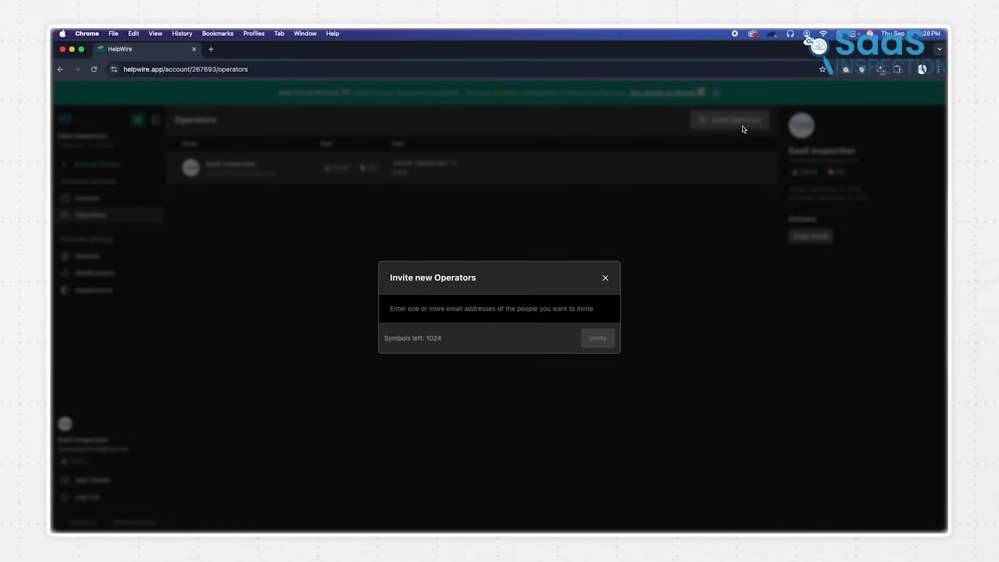